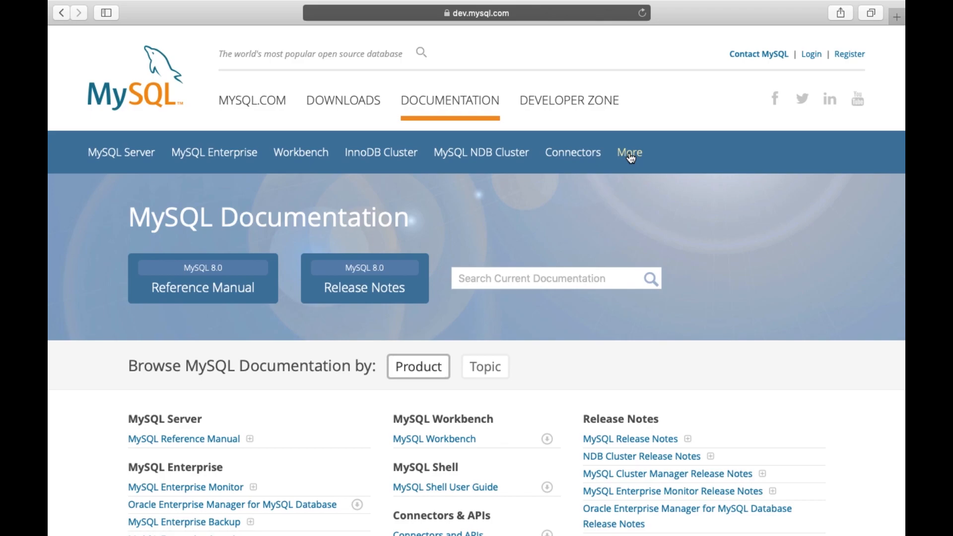
# Find the example databases in the additional MySQL documentation and download the world database as a Zip
pyautogui.click(630, 154)
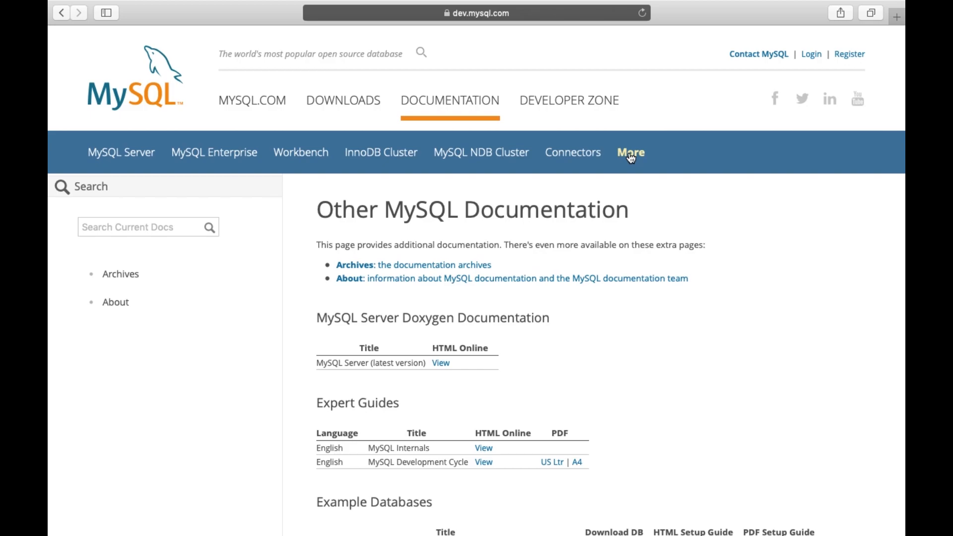
pyautogui.scroll(-5, 627, 300)
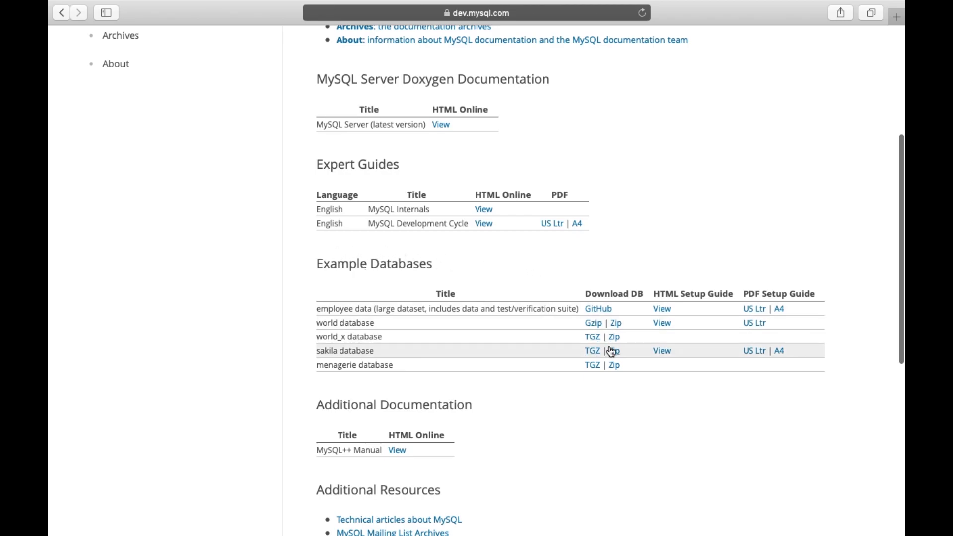
pyautogui.scroll(-3, 604, 245)
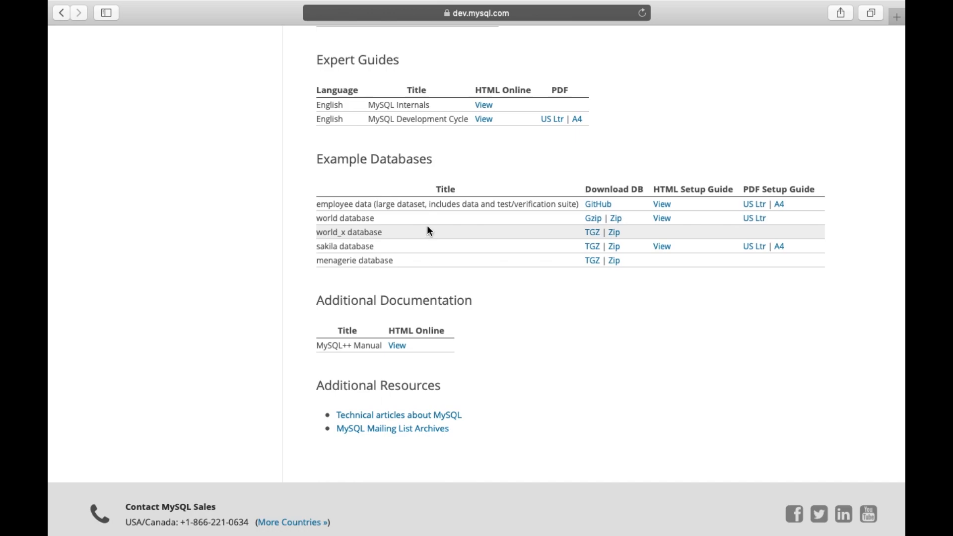
pyautogui.click(615, 221)
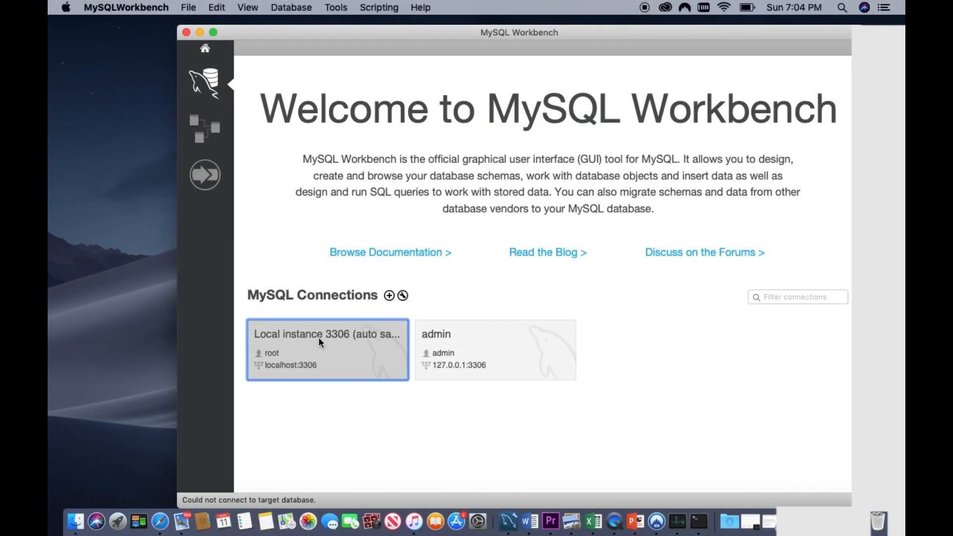
# Switch to MySQL Workbench and connect to Local instance 3306 as root, entering the account password
pyautogui.click(318, 337)
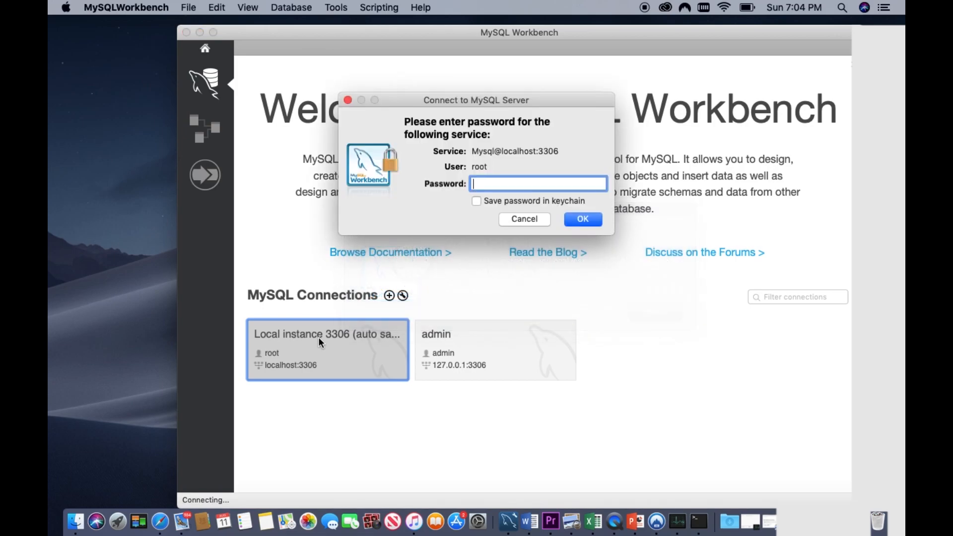
pyautogui.write('************')
pyautogui.write('***')
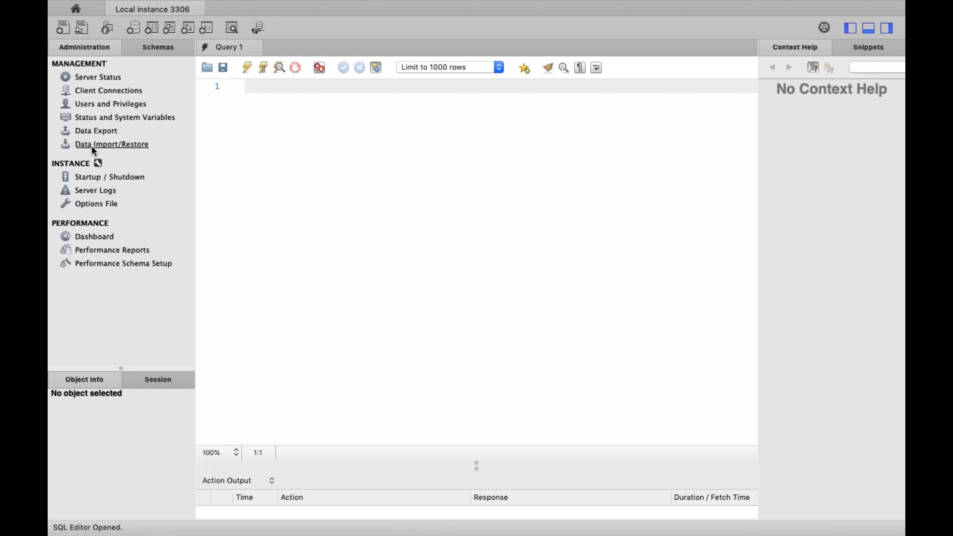
# Set up a data import from a self-contained file, choosing world.sql in the Downloads folder
pyautogui.click(91, 145)
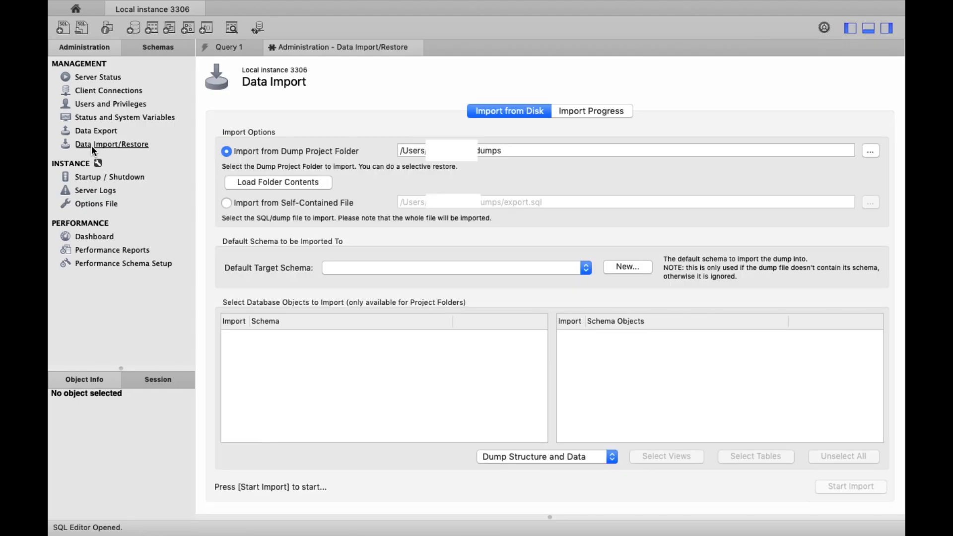
pyautogui.click(226, 203)
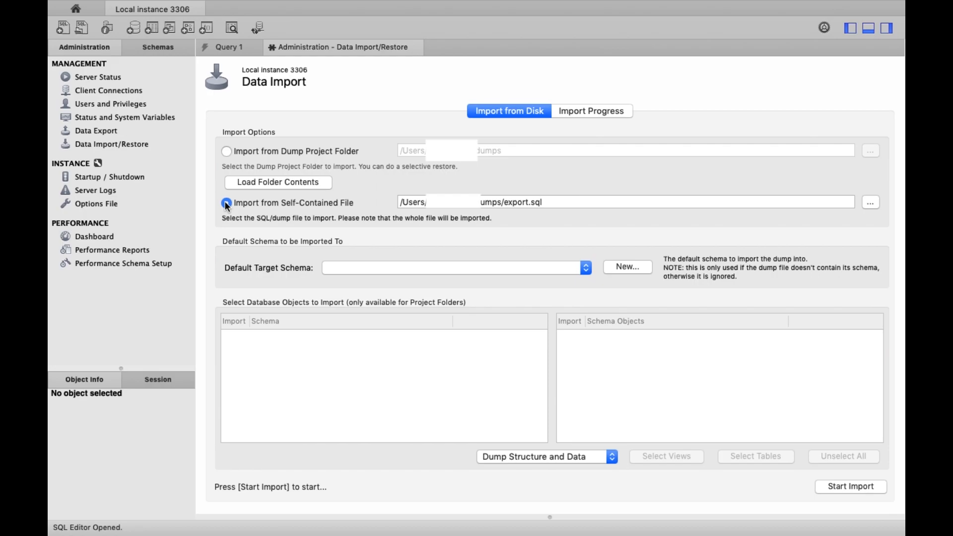
pyautogui.click(870, 203)
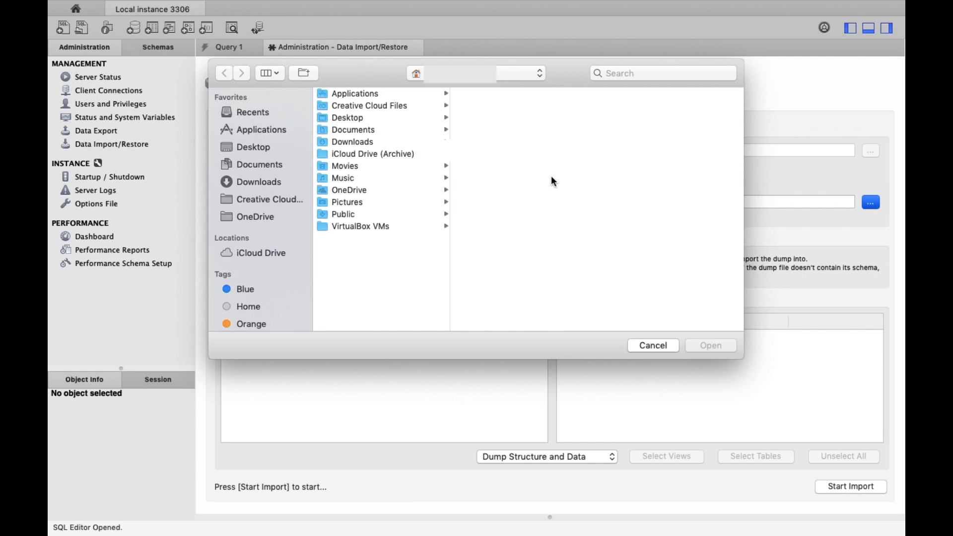
pyautogui.click(345, 143)
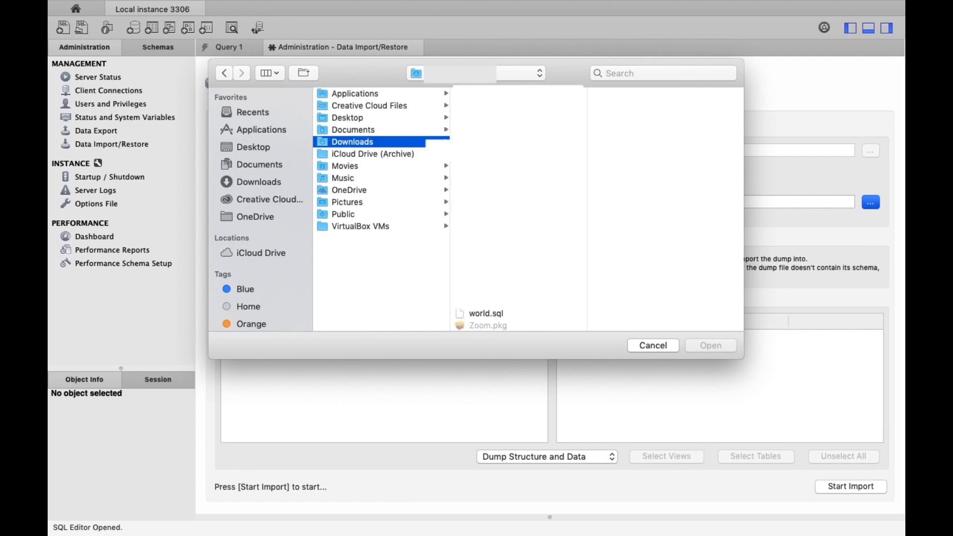
pyautogui.click(461, 312)
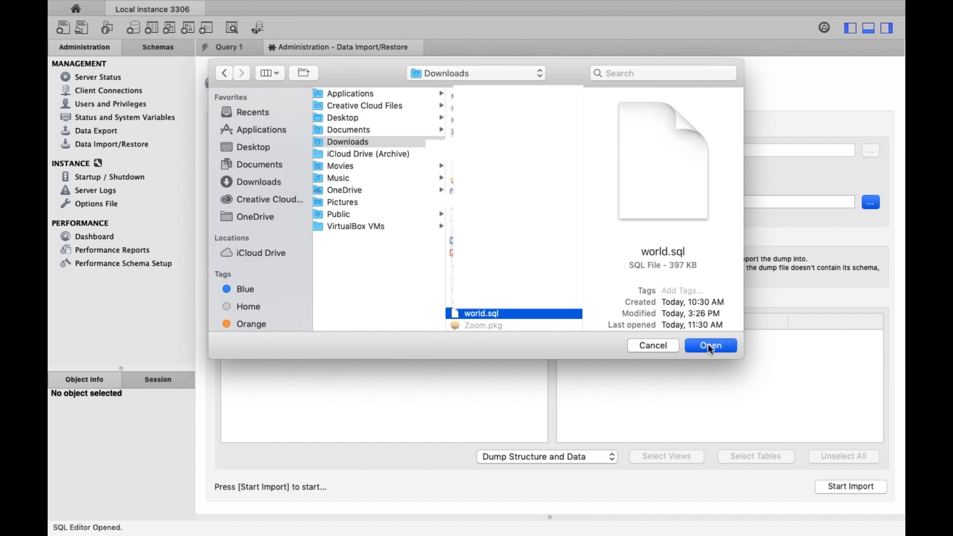
pyautogui.click(708, 343)
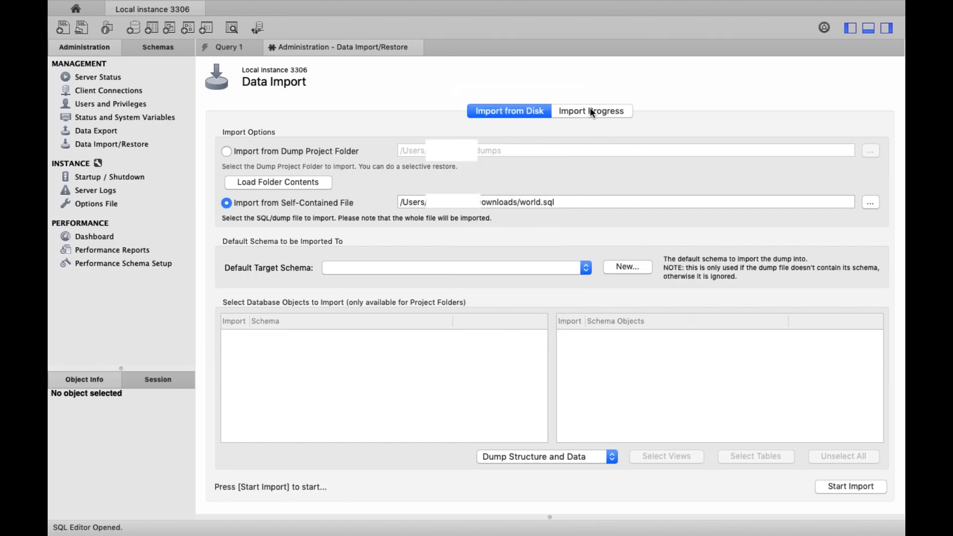
# Run the import of world.sql, then close the Data Import page
pyautogui.click(581, 109)
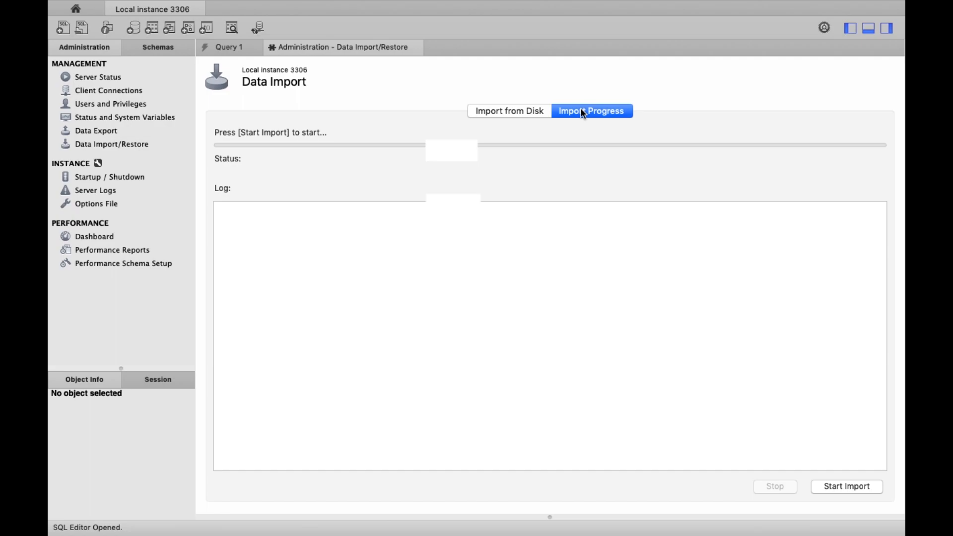
pyautogui.click(839, 488)
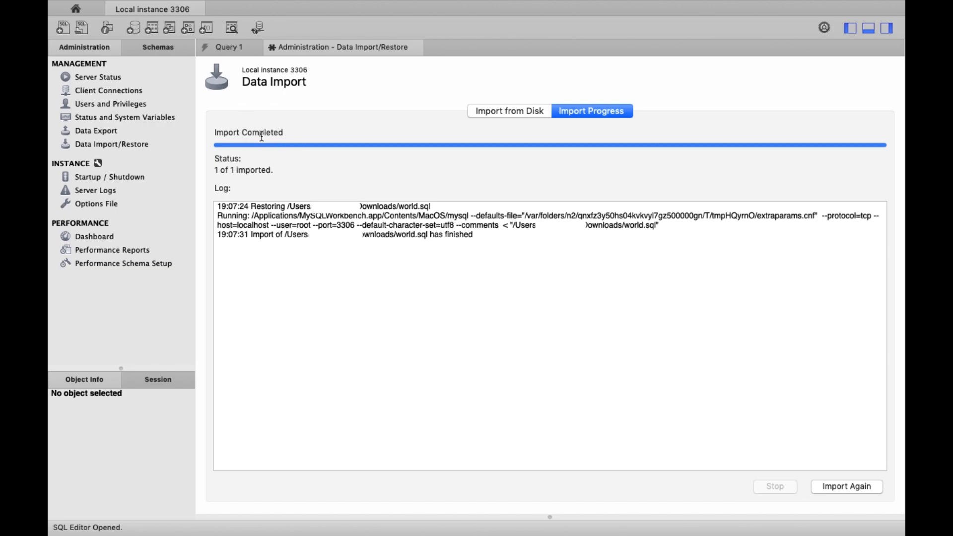
pyautogui.click(505, 108)
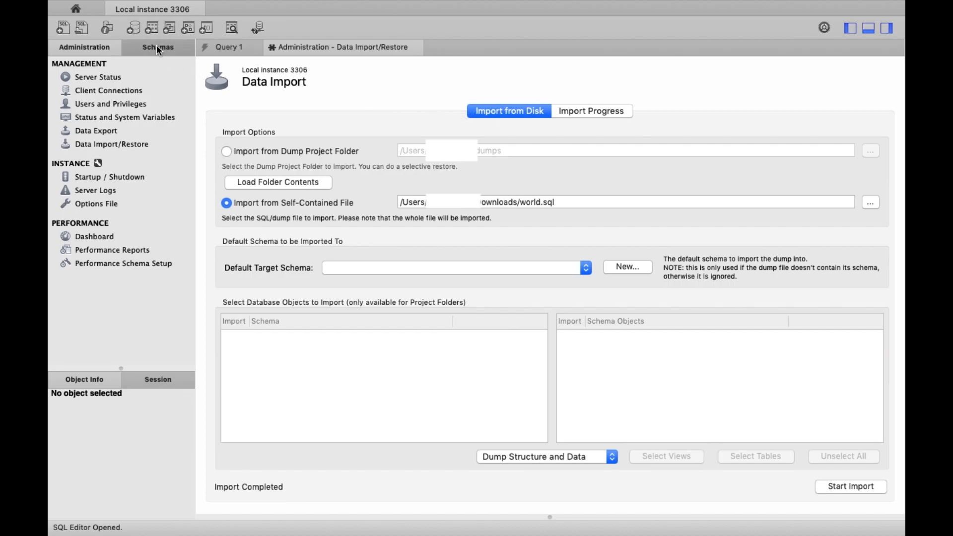
pyautogui.press('super+w')
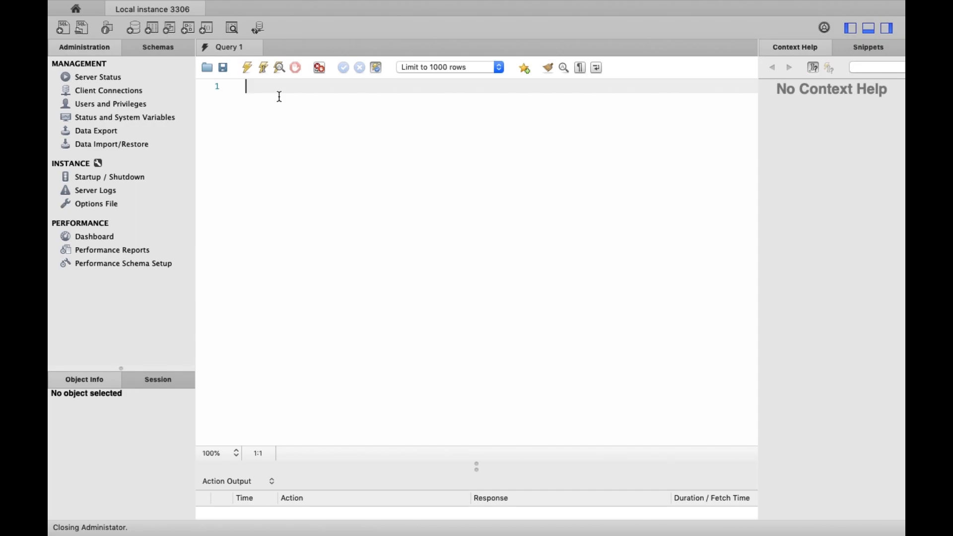
# Run "use world;" and "Show tables;" in the query editor, and go through the listed tables
pyautogui.write('use world;')
pyautogui.press('super+Return')
pyautogui.press('Return')
pyautogui.write('Show tables;')
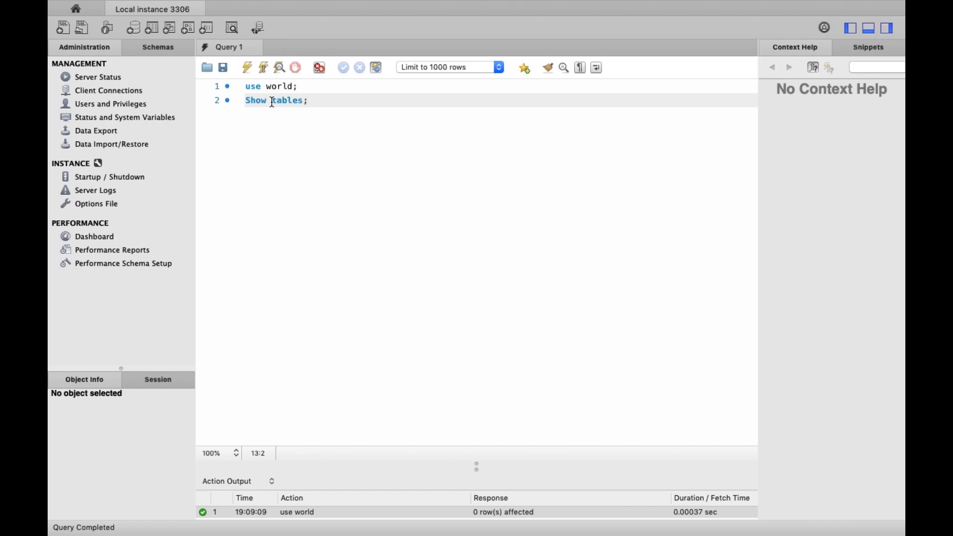
pyautogui.press('super+Return')
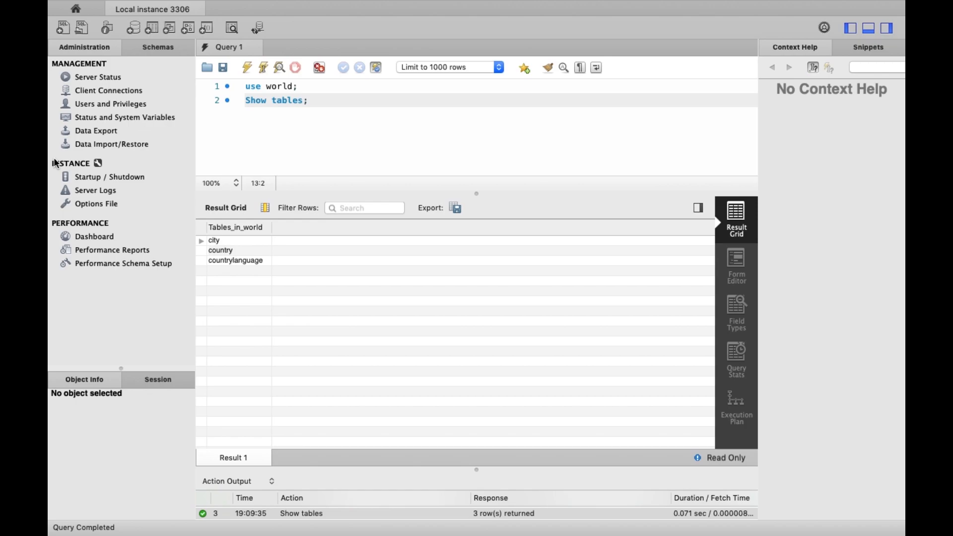
pyautogui.click(202, 242)
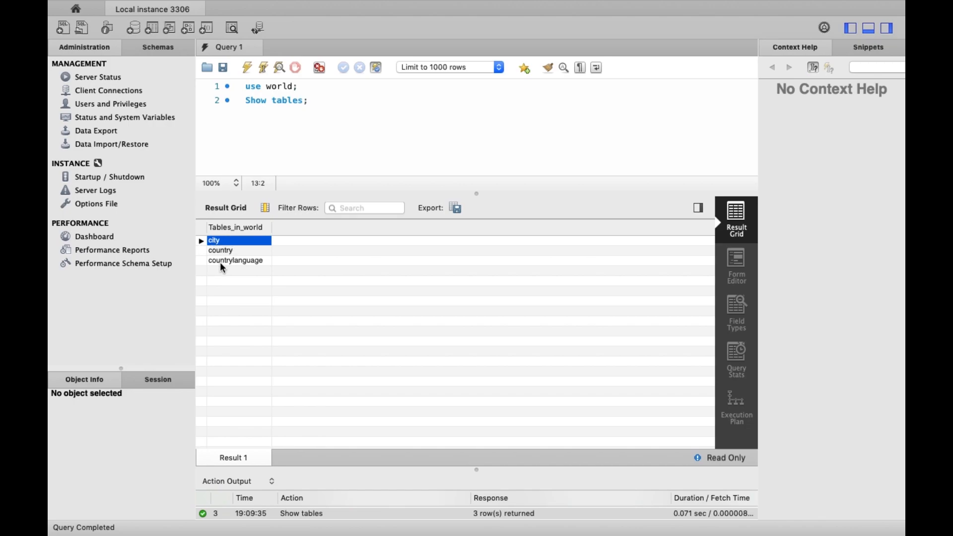
pyautogui.click(221, 251)
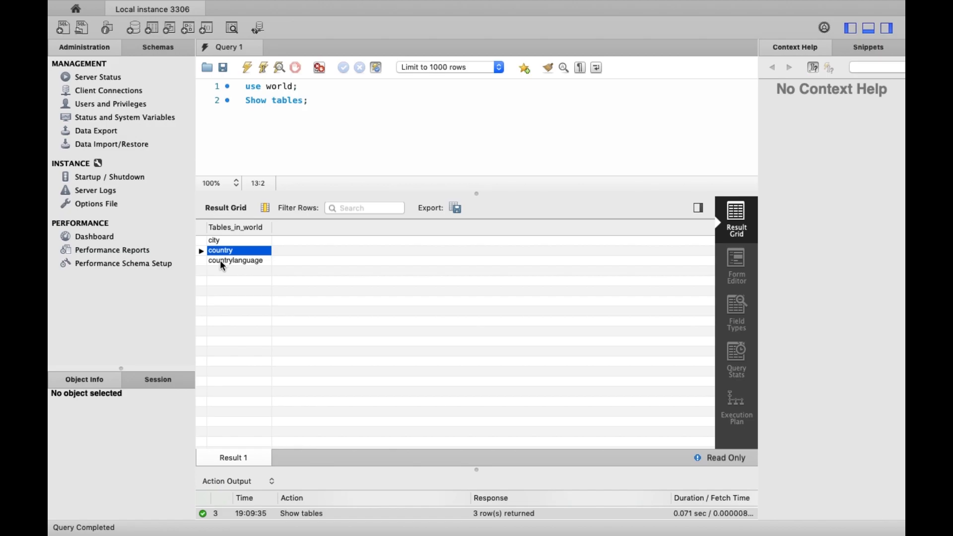
pyautogui.click(221, 262)
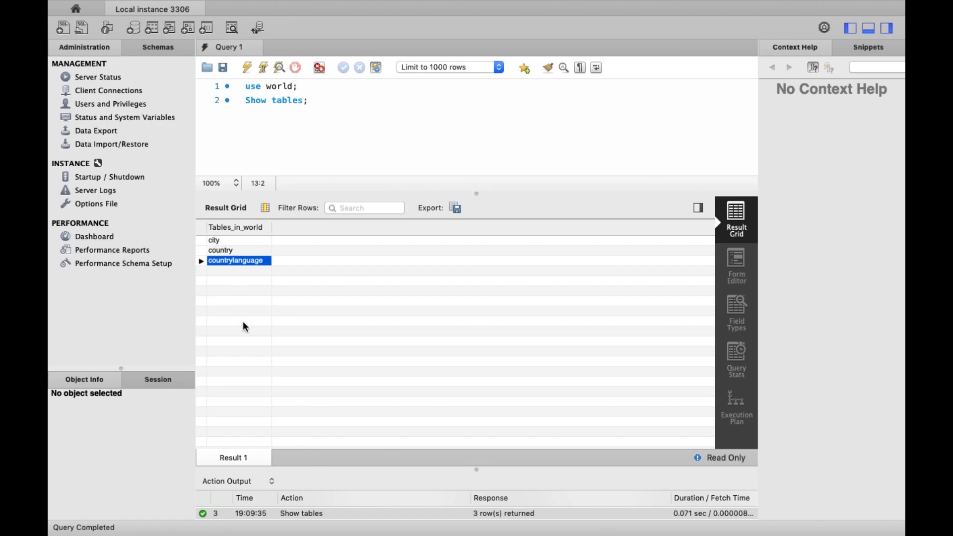
# Add "select * from city;" as the third statement and execute it
pyautogui.press('Return')
pyautogui.write('select * from')
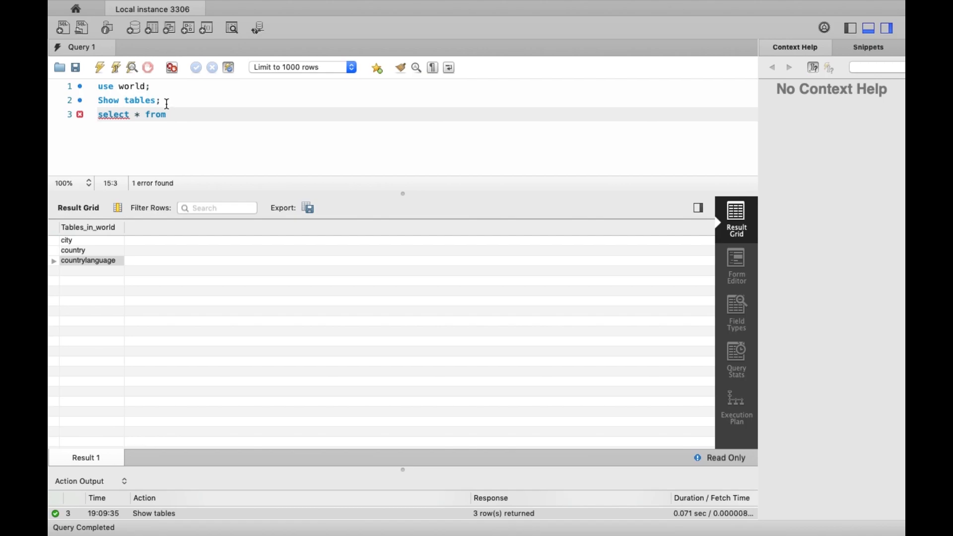
pyautogui.write('city')
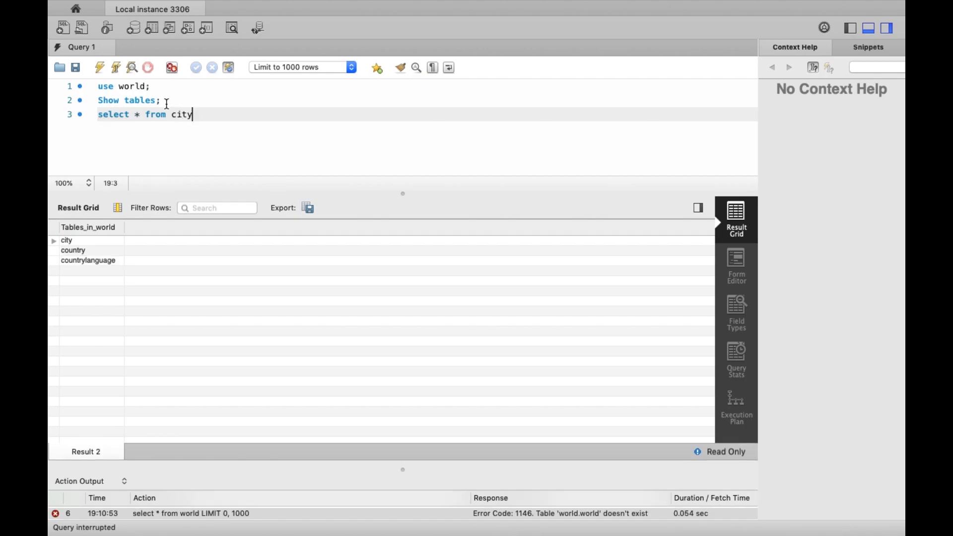
pyautogui.write(';')
pyautogui.press('super+Return')
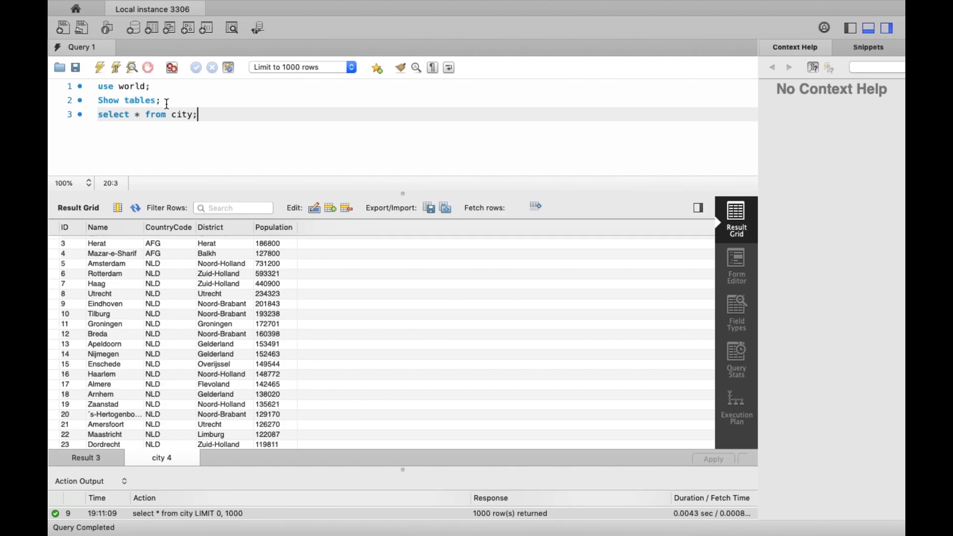
# Examine the returned city rows and the table's field types, then return to the result grid
pyautogui.scroll(-4, 344, 322)
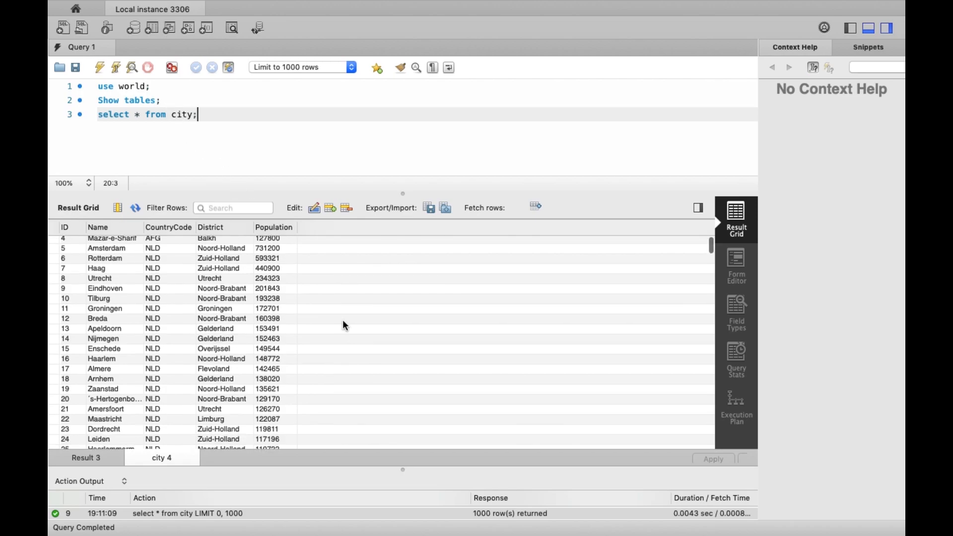
pyautogui.scroll(-1, 344, 325)
pyautogui.scroll(3, 344, 325)
pyautogui.scroll(3, 342, 325)
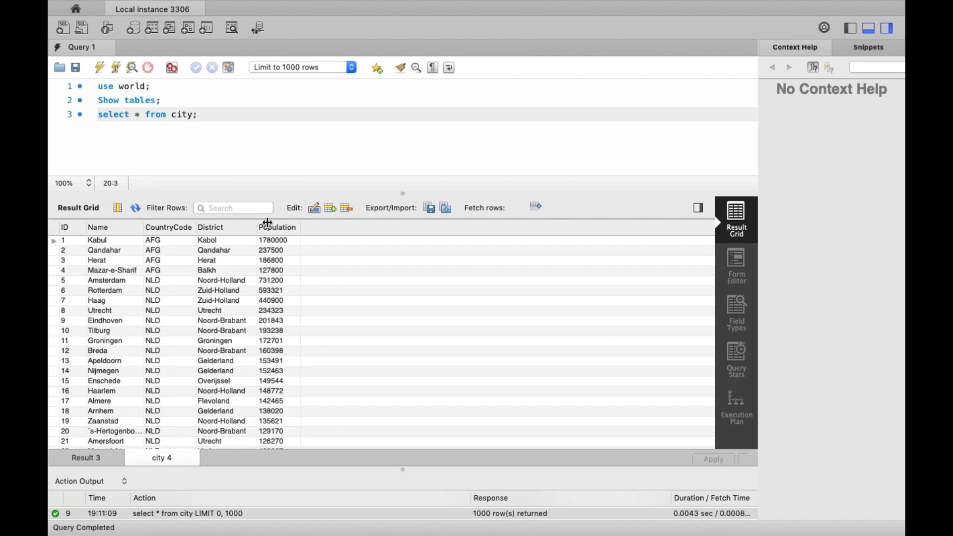
pyautogui.click(737, 280)
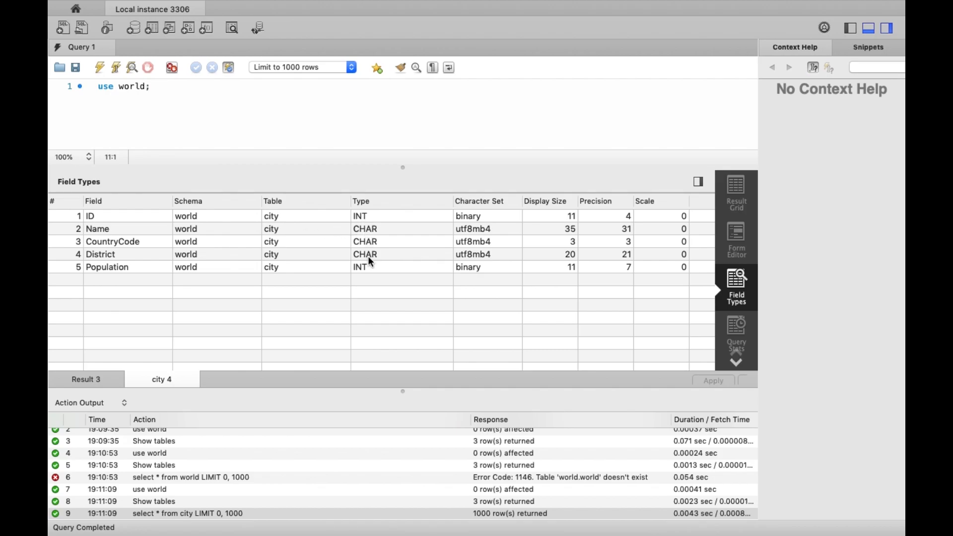
pyautogui.click(737, 193)
# Enlarge the query editor, add "select * from country;" below "use world;" and execute it
pyautogui.moveTo(403, 167); pyautogui.dragTo(402, 264)
pyautogui.click(160, 87)
pyautogui.press('Return')
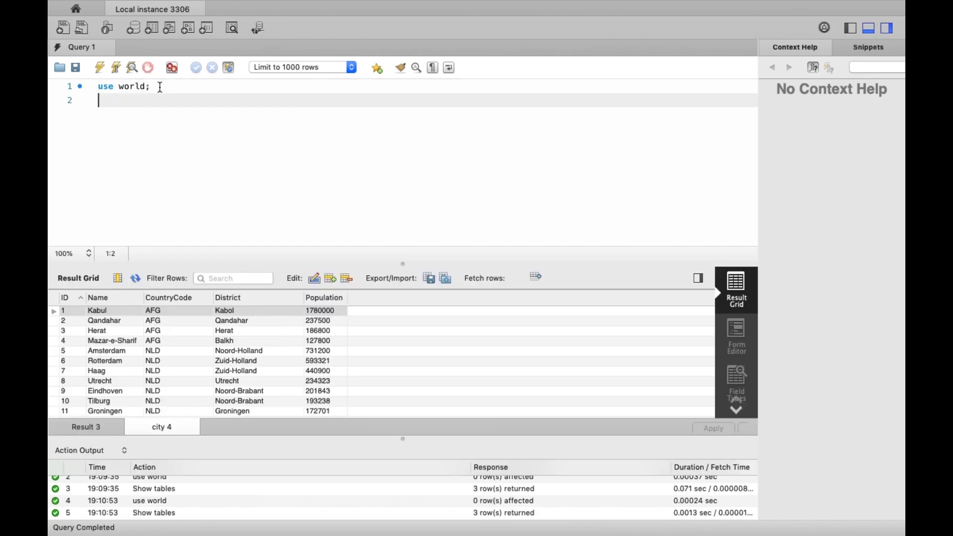
pyautogui.write('select * from country;')
pyautogui.press('super+Return')
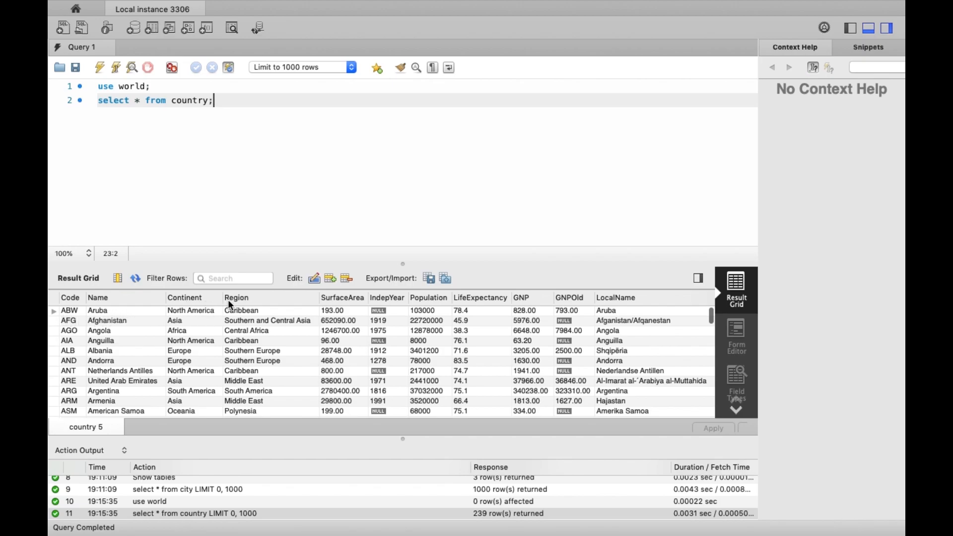
# Widen the IndepYear column and examine the country table's columns across to GovernmentForm and HeadOfState
pyautogui.moveTo(408, 297); pyautogui.dragTo(437, 297)
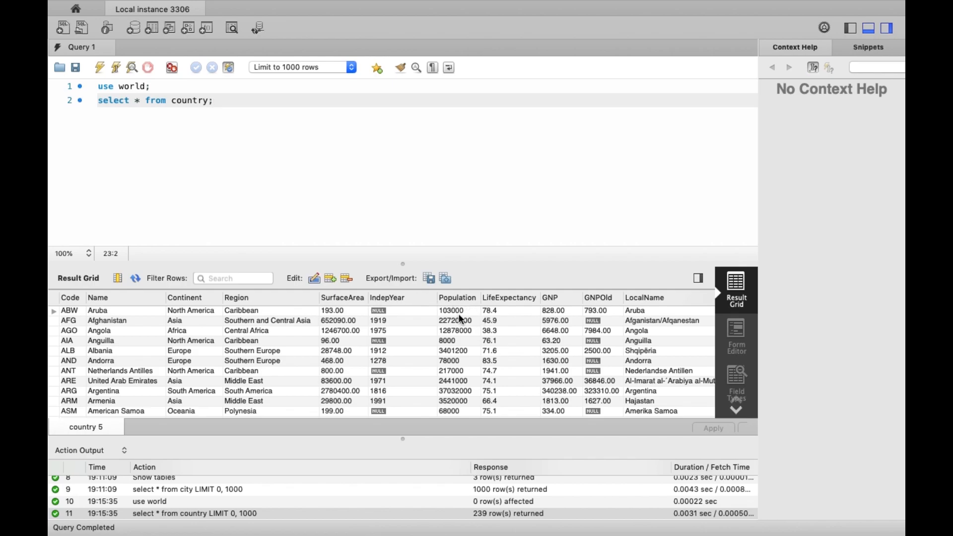
pyautogui.hscroll(3, 465, 335)
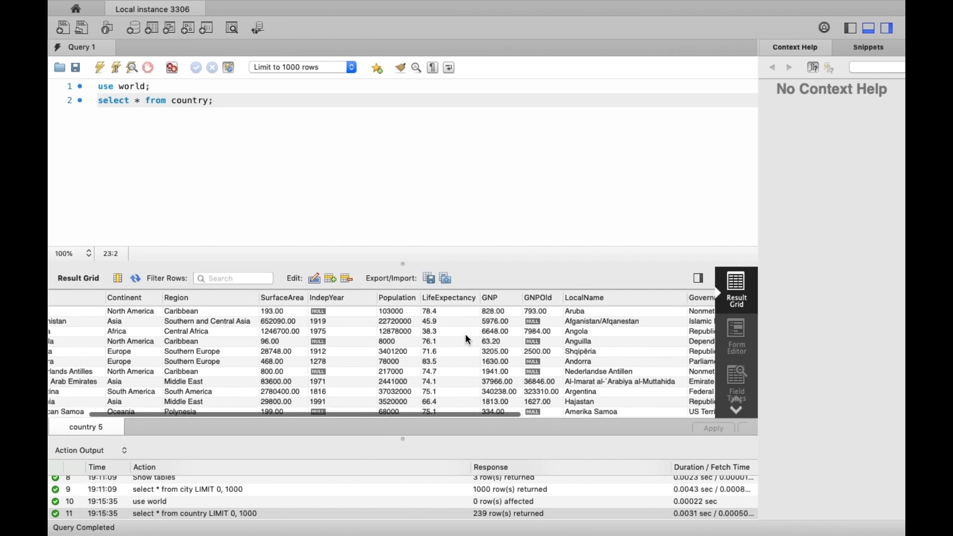
pyautogui.hscroll(1, 518, 339)
pyautogui.hscroll(4, 518, 341)
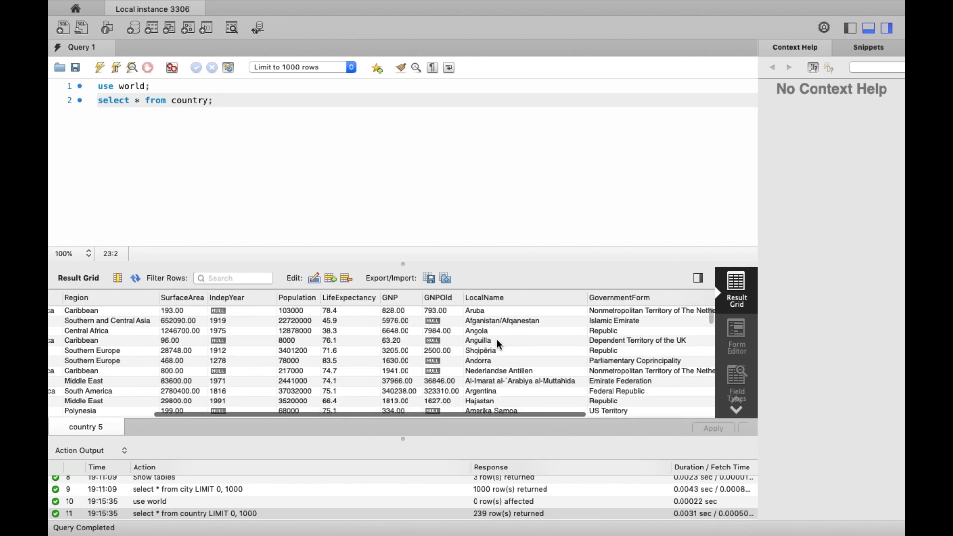
pyautogui.hscroll(4, 483, 353)
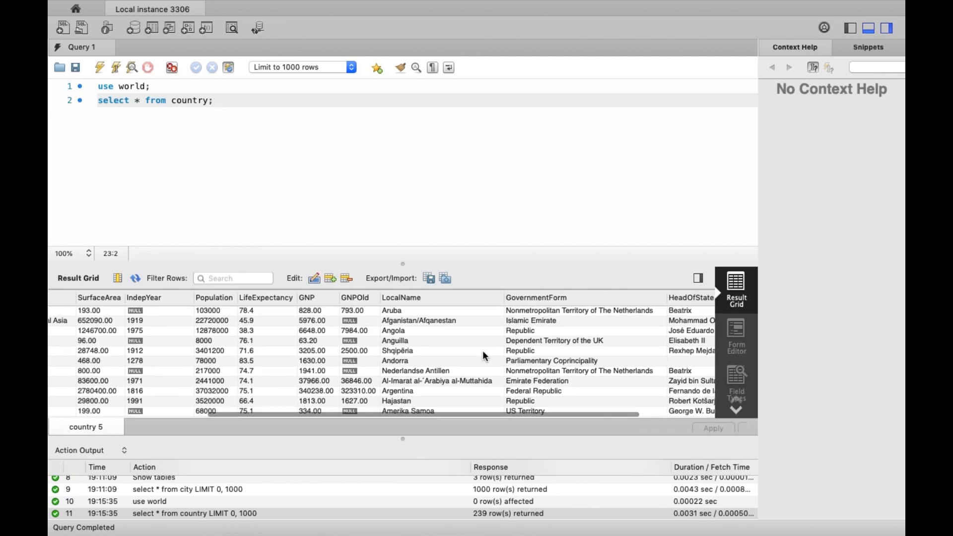
pyautogui.hscroll(1, 484, 354)
pyautogui.hscroll(-6, 482, 350)
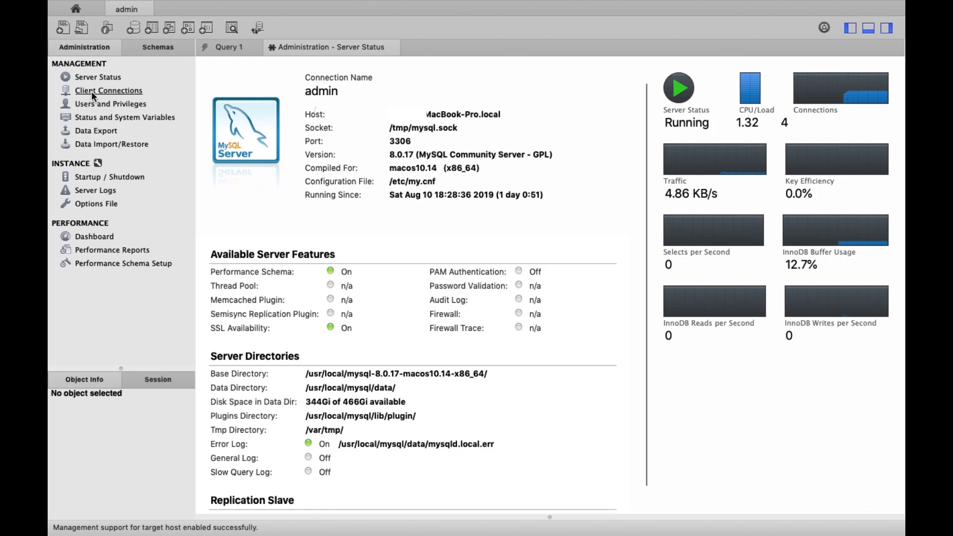
# Open the performance Dashboard for the admin connection
pyautogui.click(94, 237)
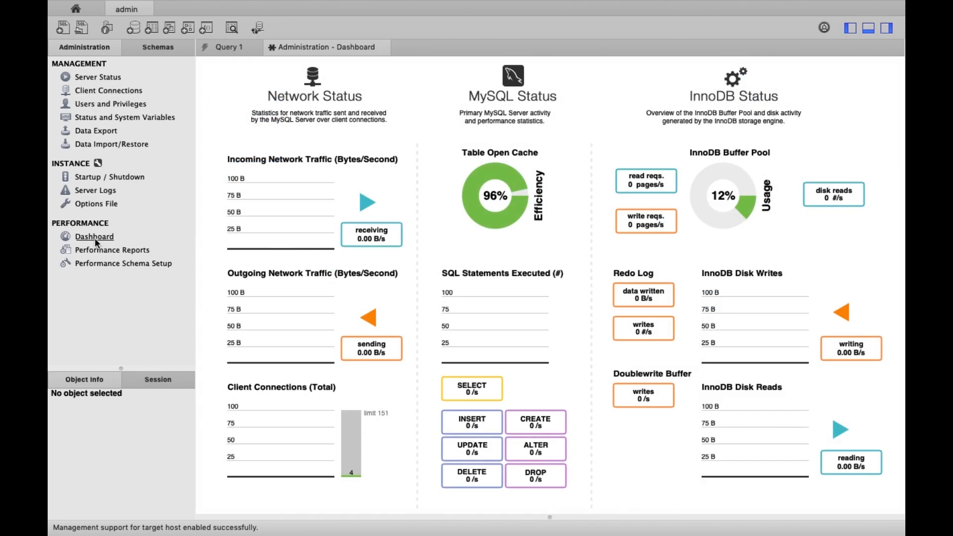